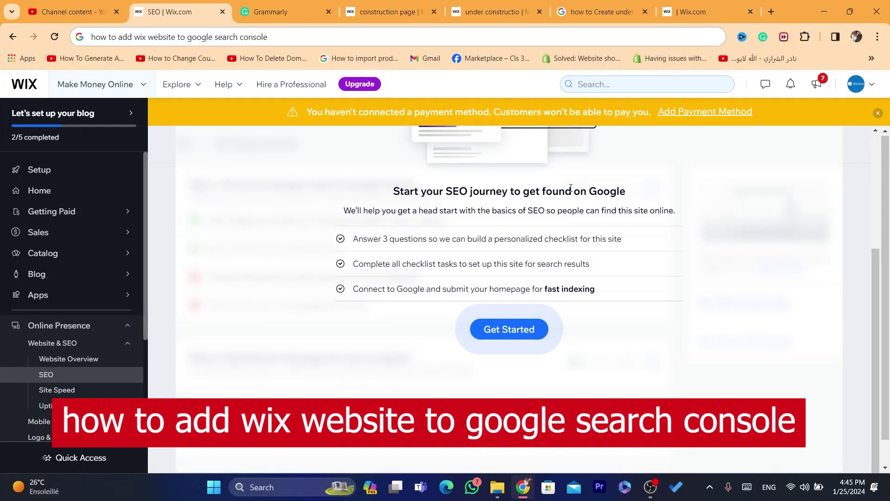
mouse_move(877, 323)
left_mouse_down()
mouse_move(876, 279)
mouse_move(545, 176)
left_mouse_up()
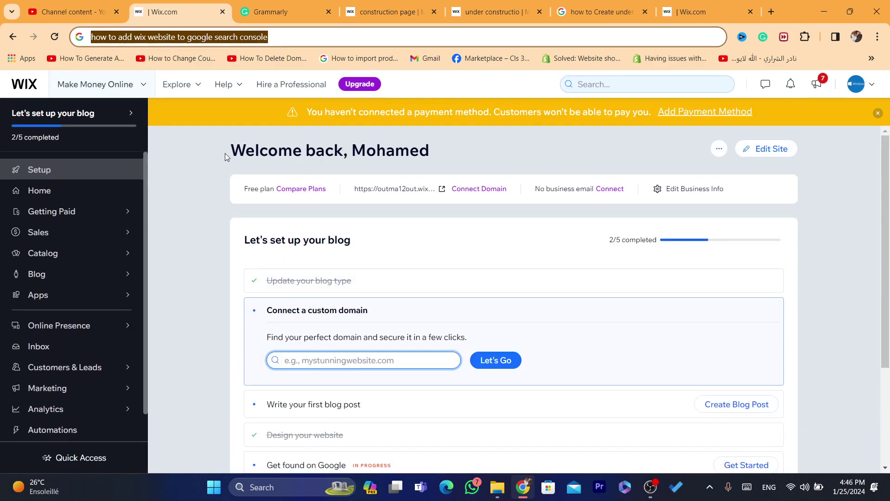
Go from dashboard Home to the Setup overview and open the SEO checklist via 'Get found on Google'.
left_click(39, 189)
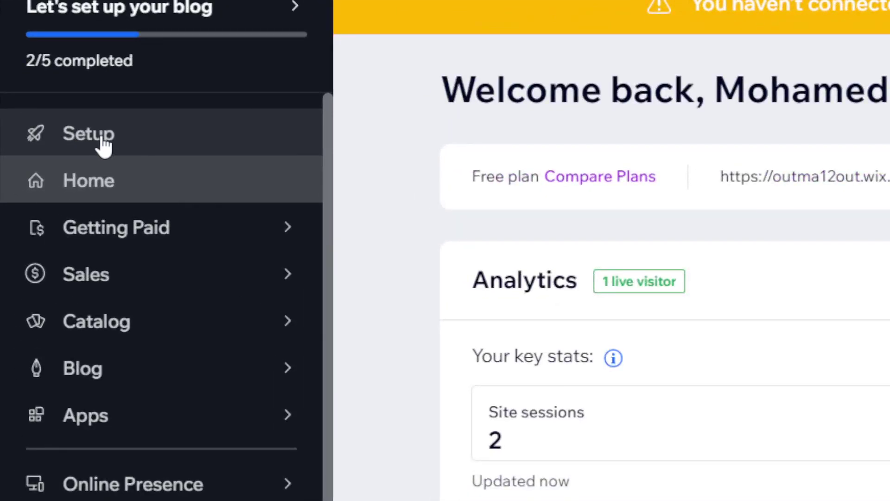
left_click(101, 146)
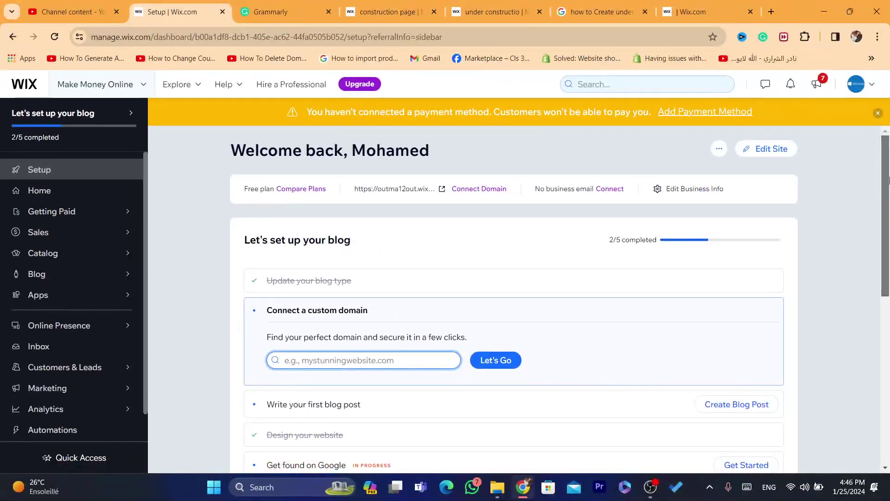
scroll(888, 179, "down", 2)
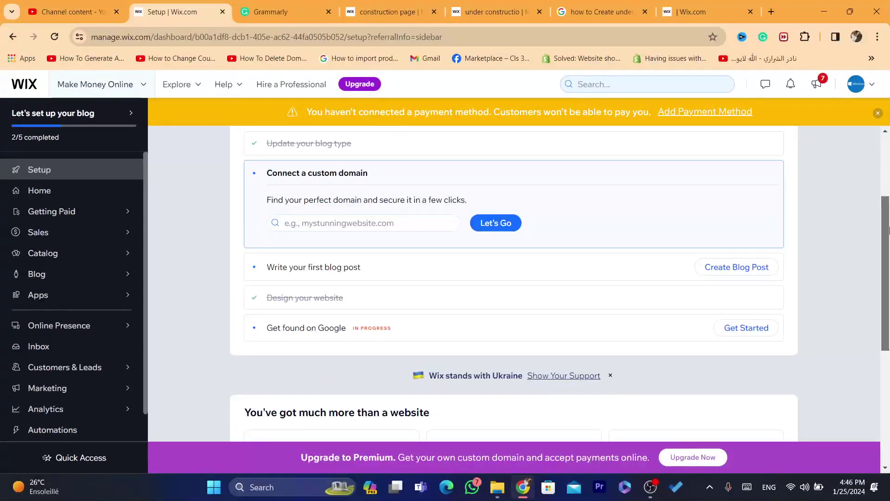
left_click_drag(888, 222, 888, 244)
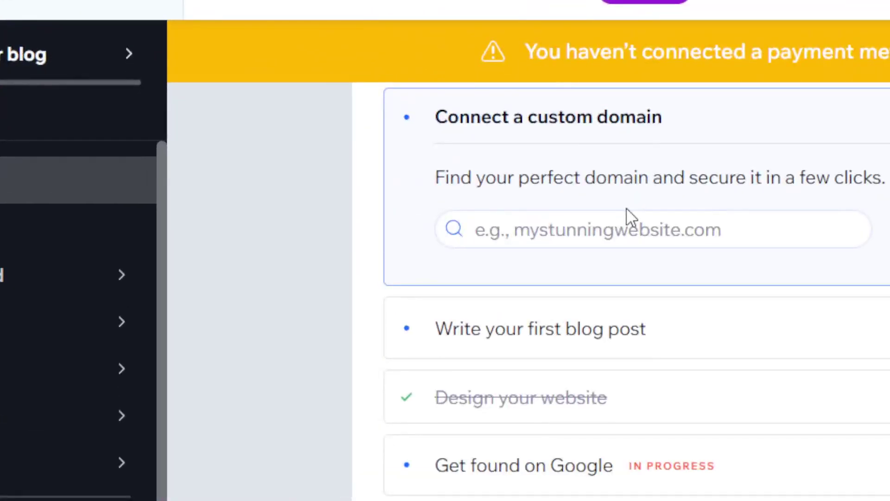
left_click(323, 193)
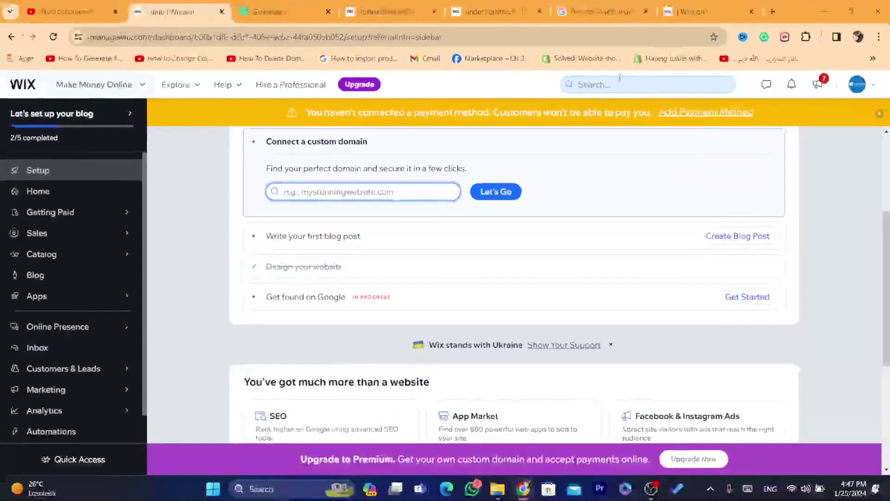
left_click(618, 78)
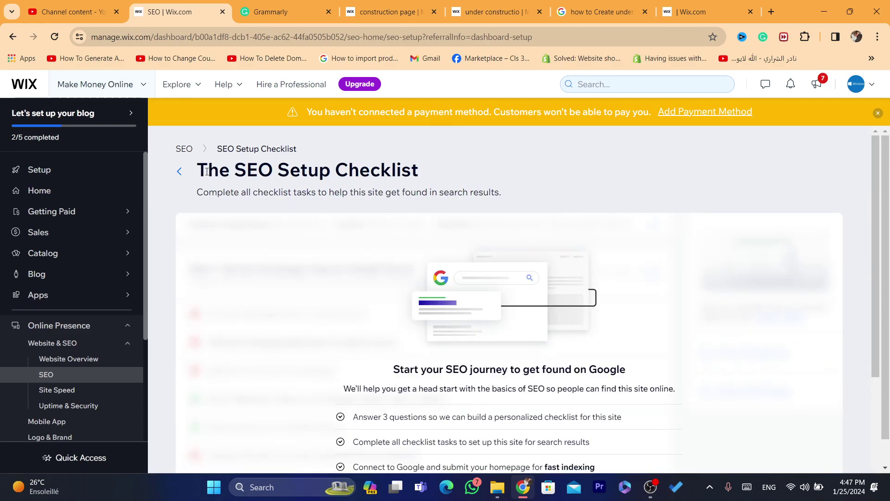
Read the checklist title, the 'Start your SEO journey' heading and the SEO basics intro.
left_click_drag(207, 171, 350, 171)
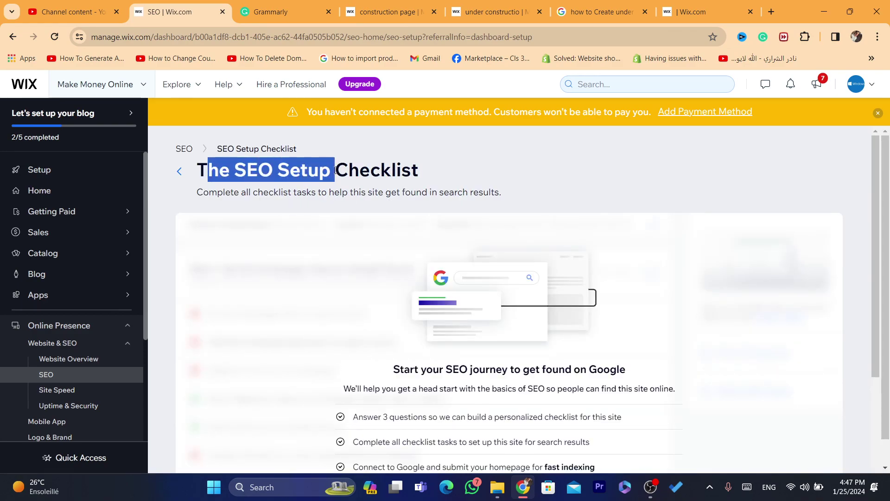
left_click(443, 172)
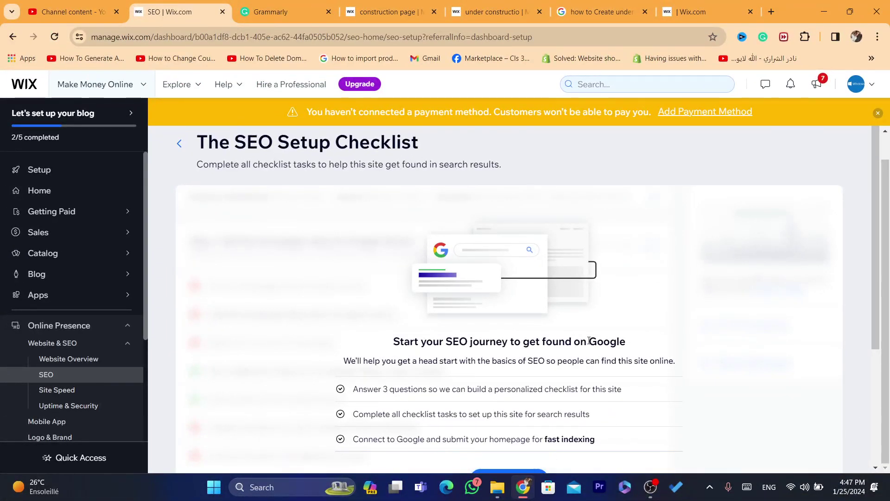
left_click_drag(626, 342, 393, 341)
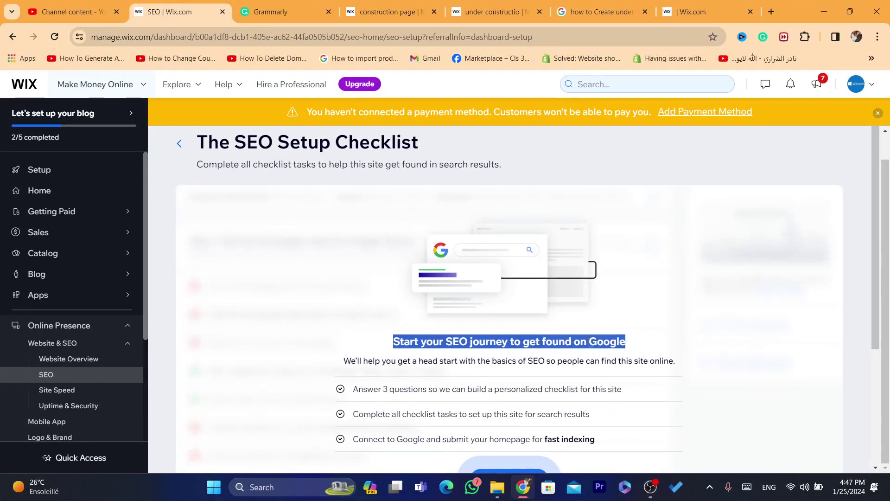
left_click(351, 362)
left_click_drag(351, 361, 526, 360)
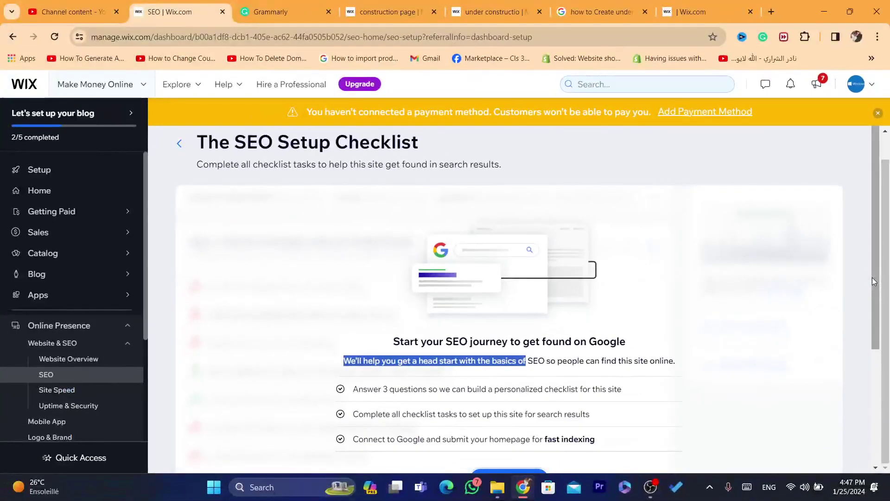
left_click_drag(872, 277, 878, 343)
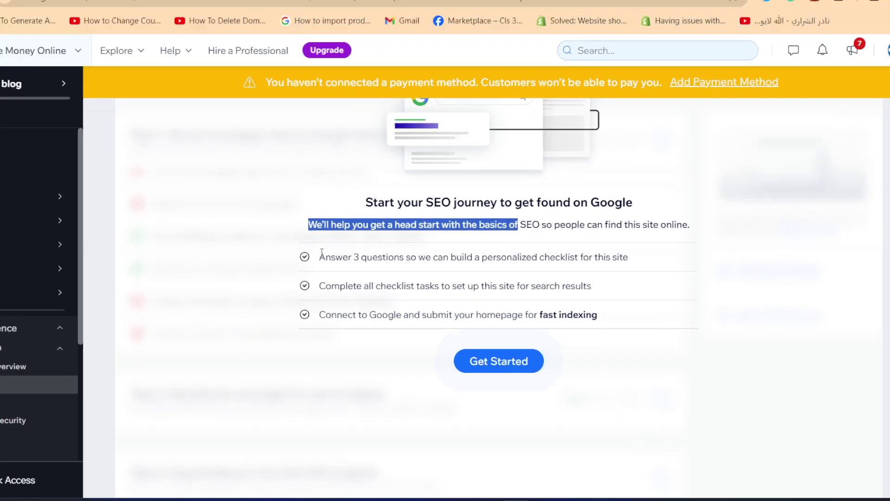
Read the three setup steps, from answering 3 questions to completing all checklist tasks.
left_click_drag(353, 264, 476, 259)
left_click_drag(350, 192, 568, 219)
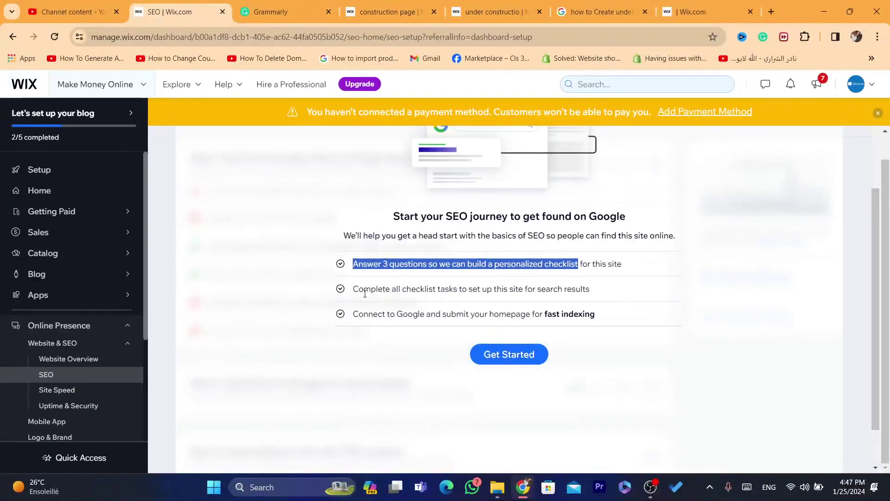
left_click_drag(365, 293, 493, 291)
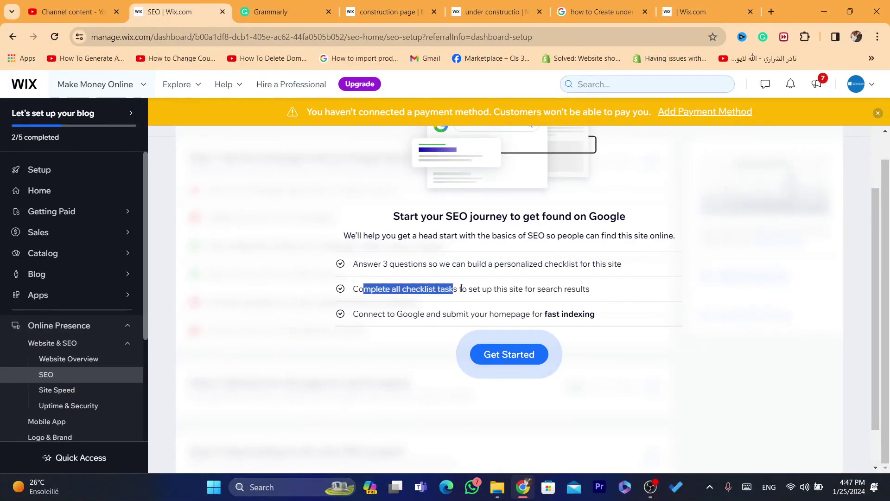
triple_click(513, 291)
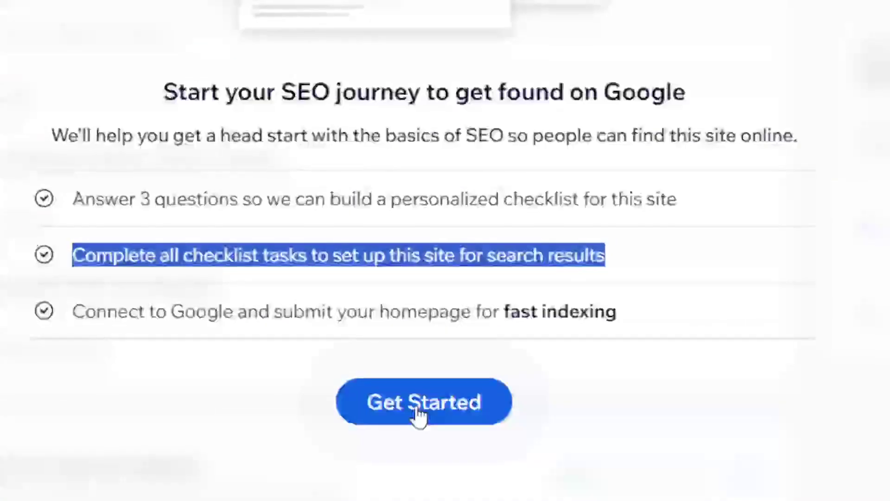
Start the questionnaire, enter 'test' as the business or brand name, and advance.
left_click(407, 416)
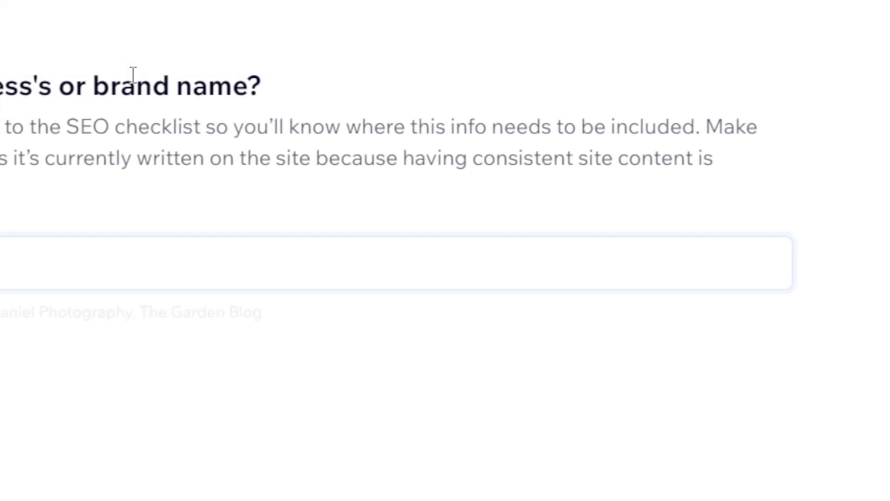
mouse_move(84, 95)
left_mouse_down()
mouse_move(426, 87)
mouse_move(450, 171)
left_mouse_up()
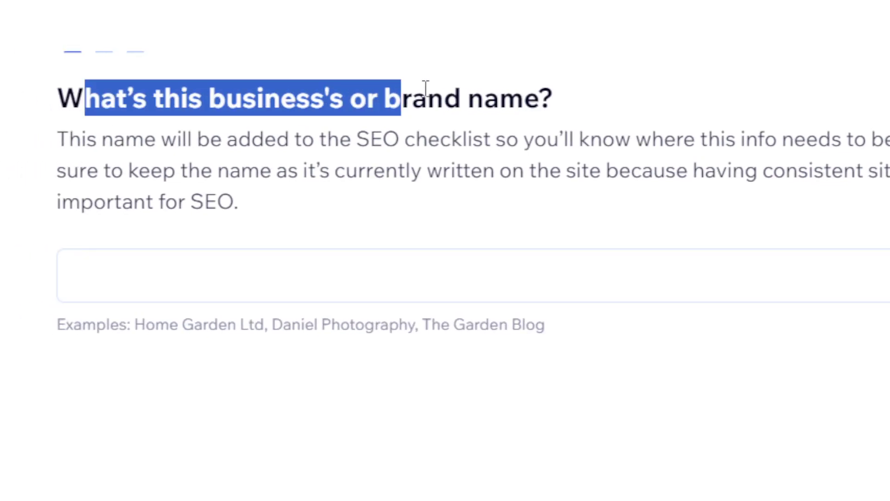
left_click(316, 243)
left_click(252, 262)
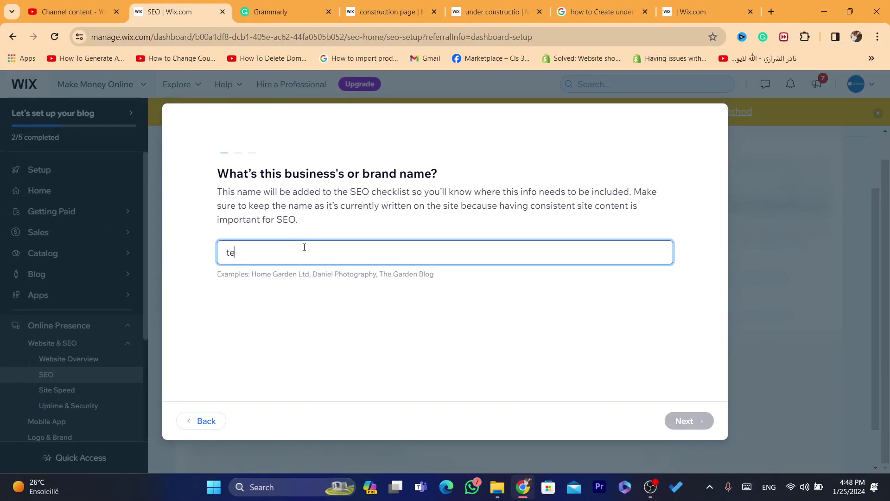
type("st")
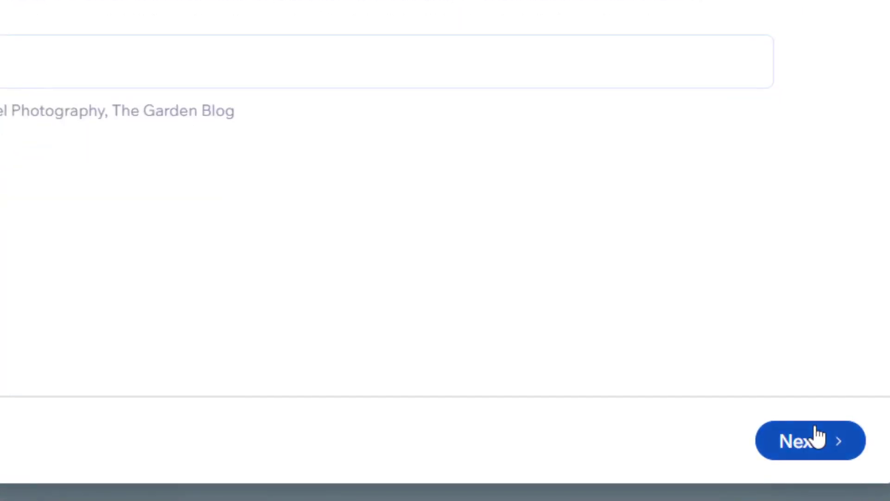
left_click(687, 421)
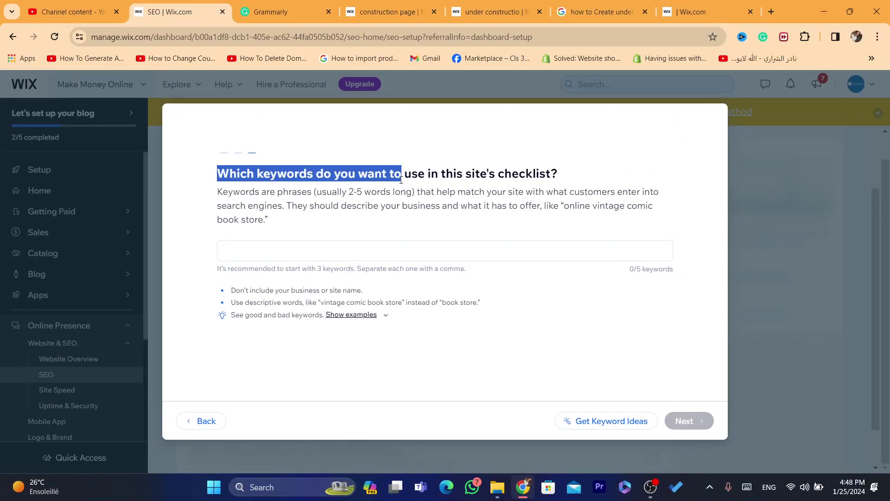
Add 'make money', 'make' and 'MONEY' as keyword chips.
left_click(291, 259)
type("make money")
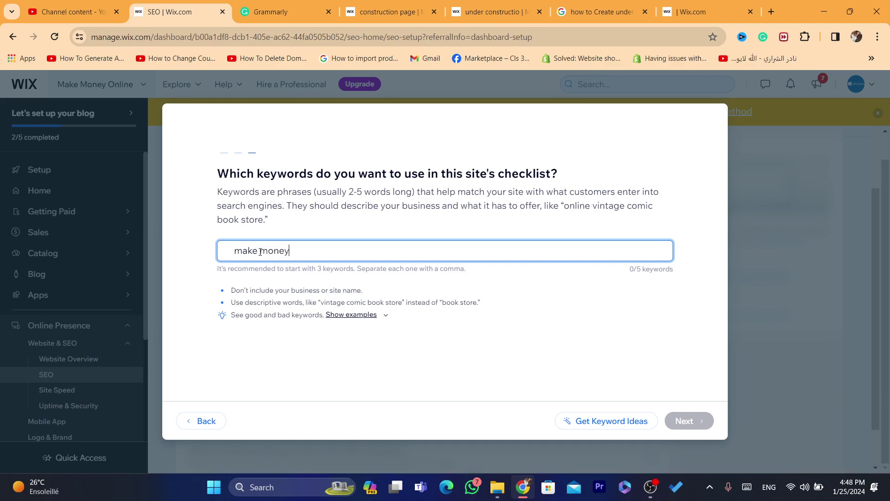
key("Return")
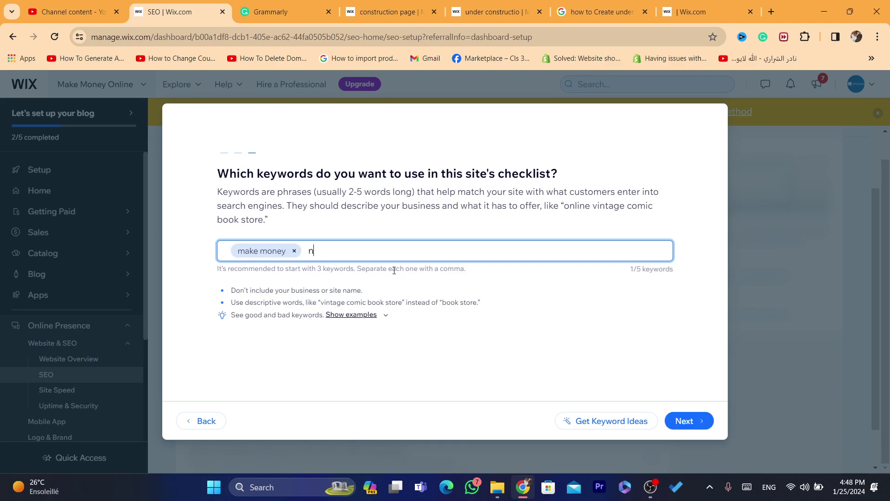
type("MONEY")
key("Return")
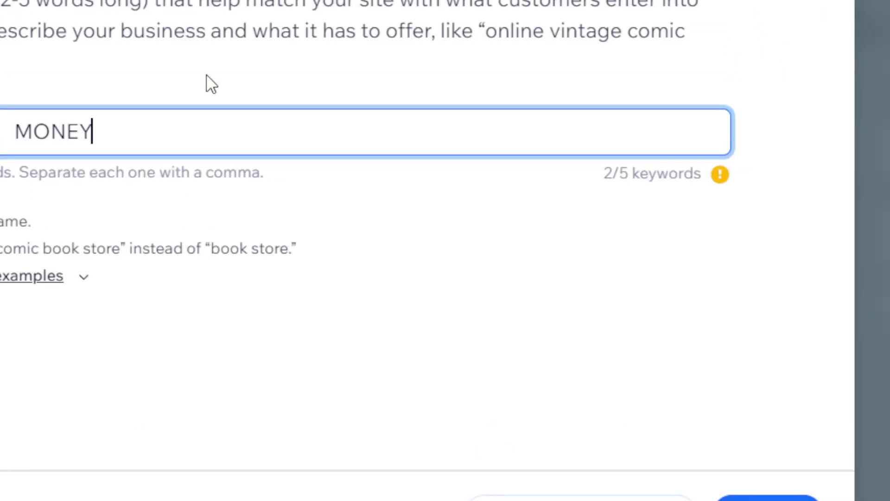
key("Return")
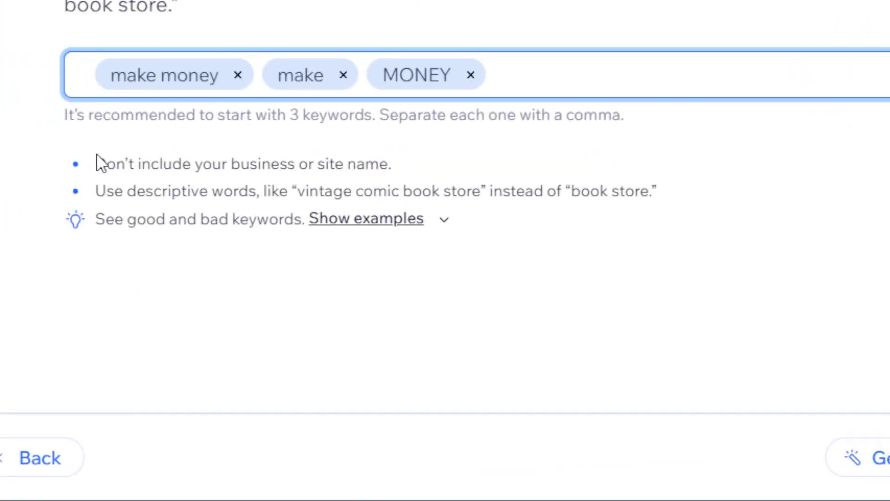
Read the keyword tips about excluding the site name and using descriptive words.
left_click_drag(236, 289, 355, 287)
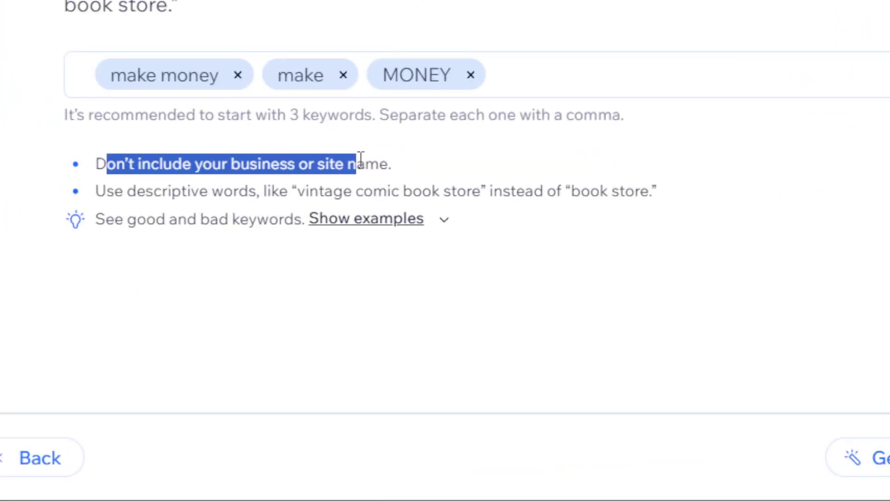
left_click_drag(376, 159, 391, 162)
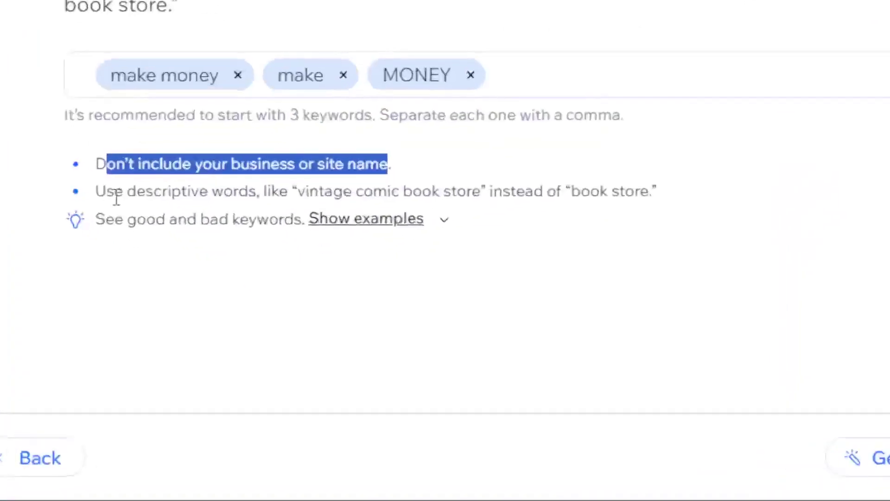
left_click_drag(232, 302, 367, 302)
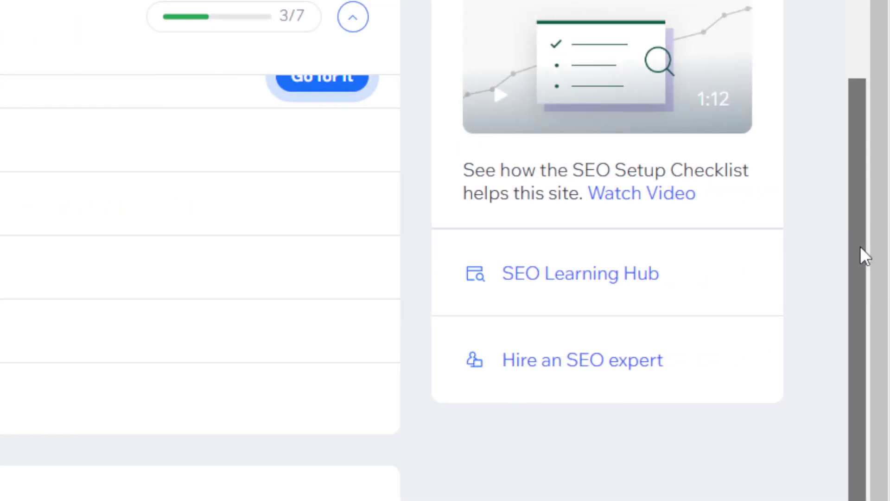
left_click_drag(861, 245, 817, 93)
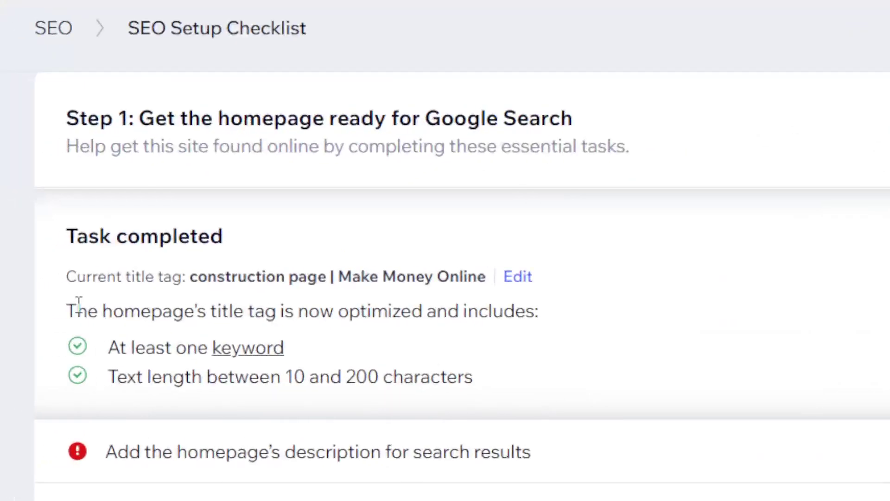
left_click_drag(193, 270, 335, 276)
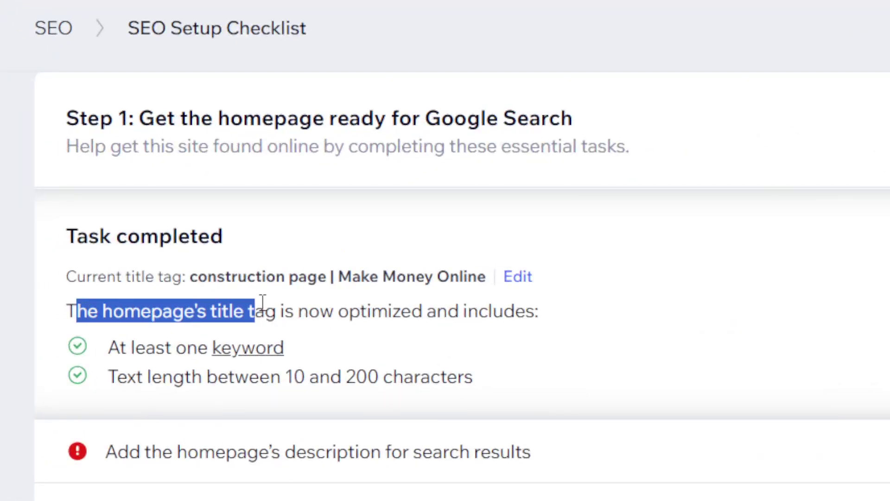
left_click(395, 321)
left_click_drag(194, 310, 359, 310)
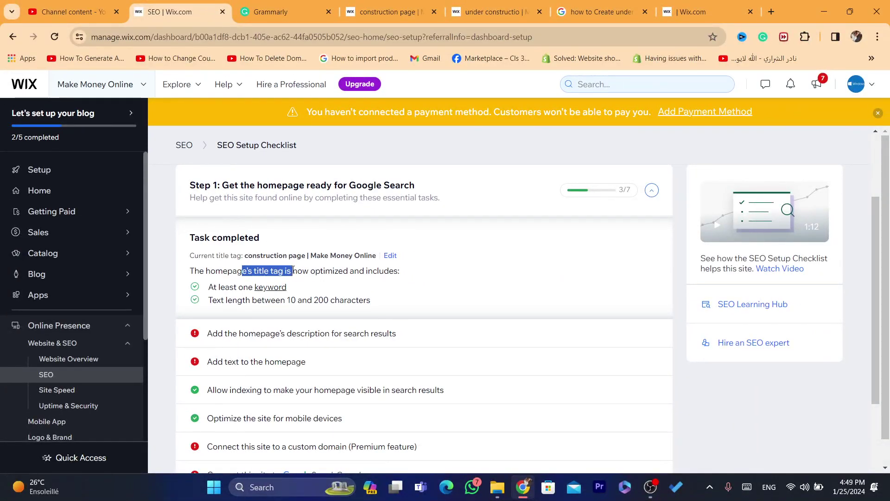
left_click(293, 270)
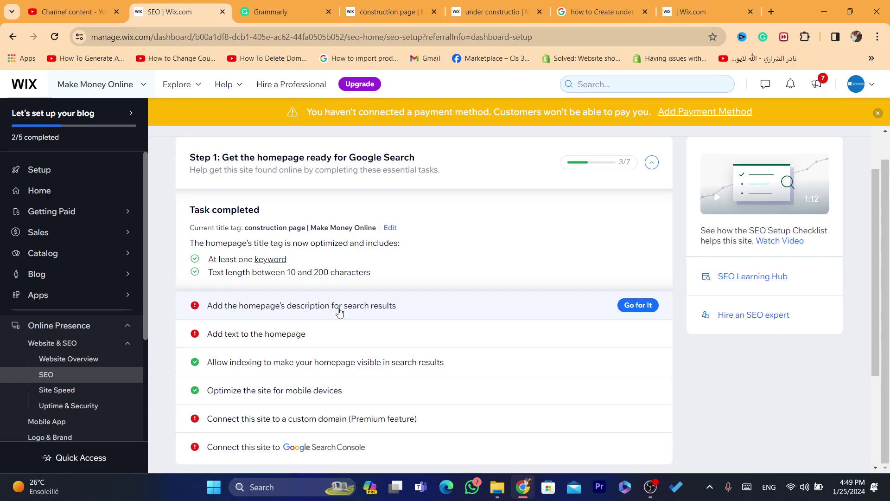
Expand the homepage description task and focus its empty description field.
left_click(338, 312)
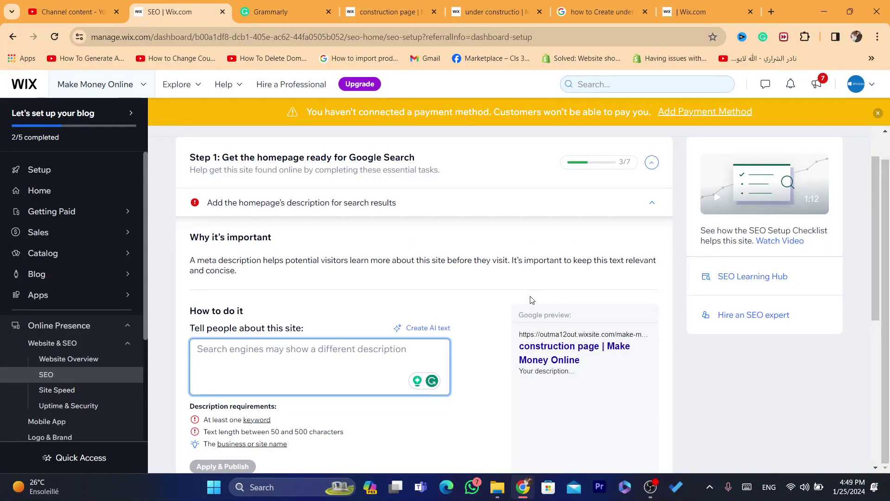
mouse_move(883, 211)
left_mouse_down()
mouse_move(885, 261)
mouse_move(886, 235)
left_mouse_up()
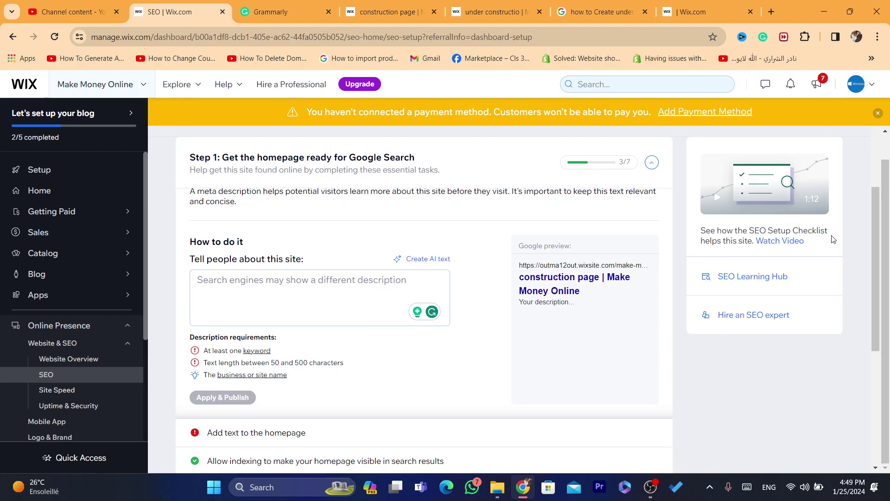
left_click_drag(875, 243, 874, 235)
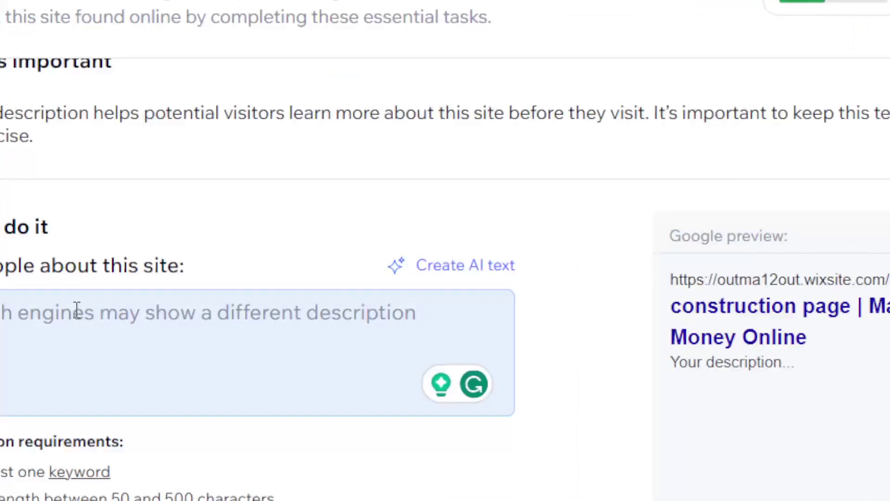
left_click(252, 301)
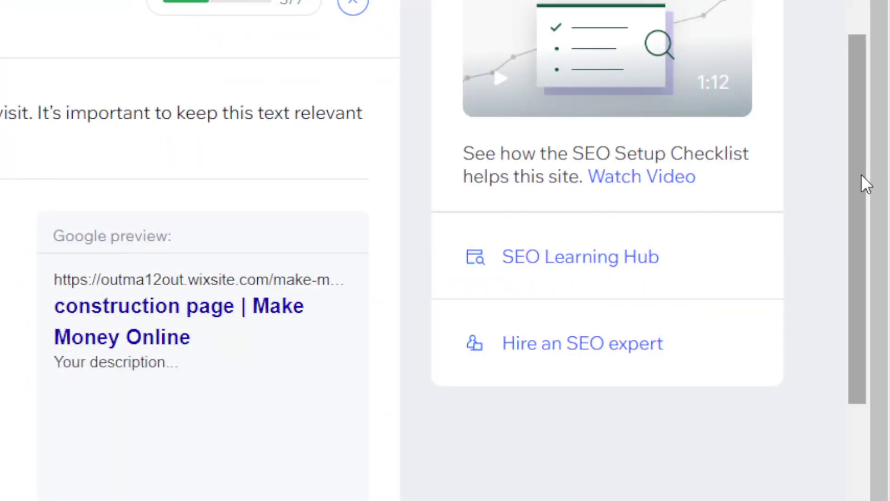
mouse_move(880, 243)
left_mouse_down()
mouse_move(881, 272)
mouse_move(837, 375)
left_mouse_up()
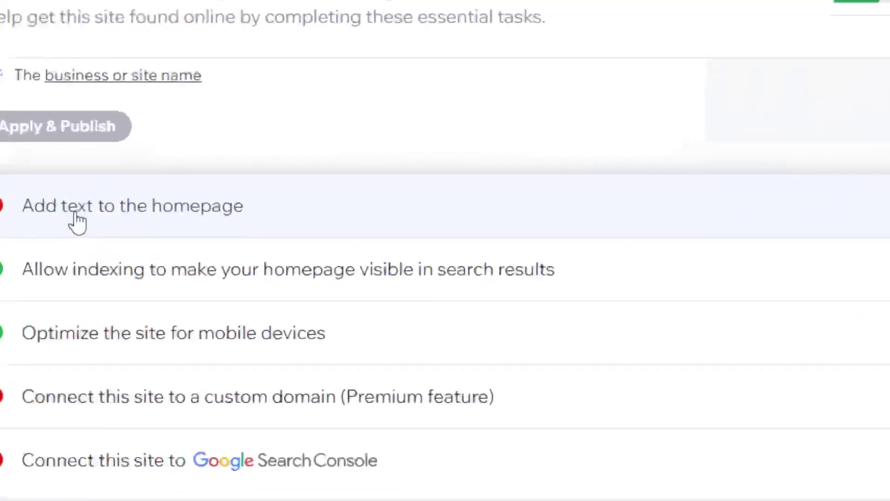
Expand 'Add text to the homepage' and review its keyword and business-name requirements.
left_click(232, 257)
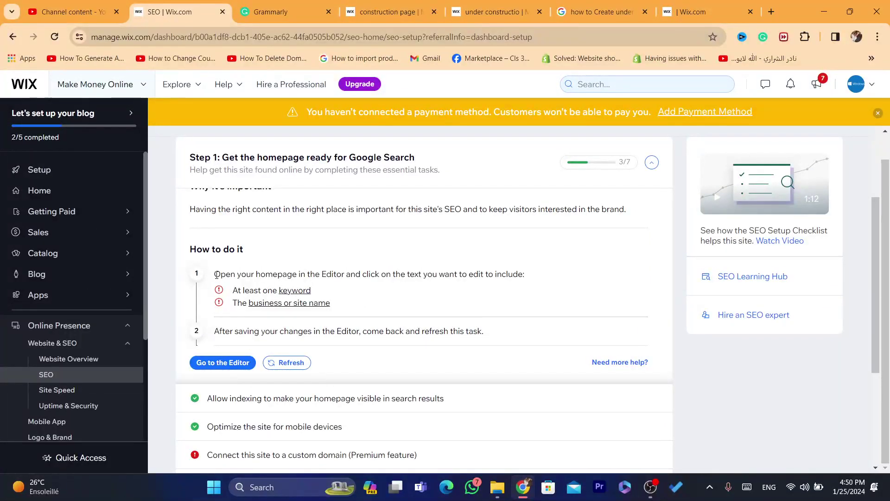
left_click_drag(217, 275, 336, 274)
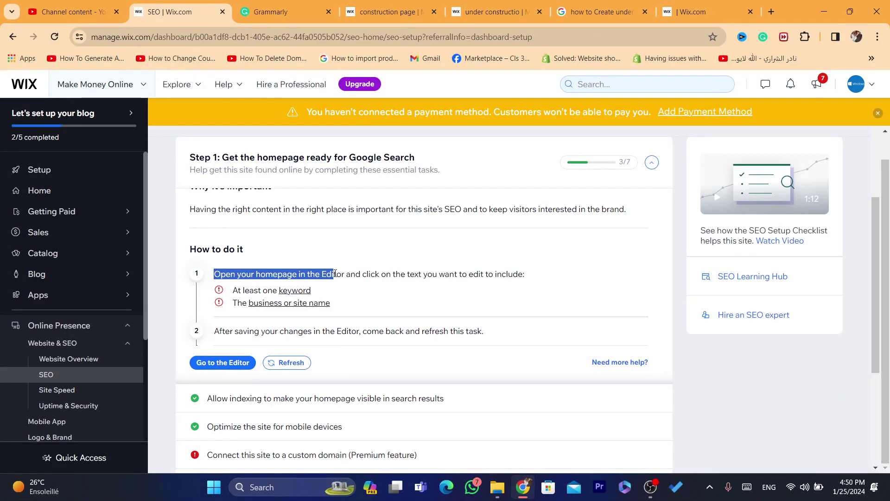
left_click(375, 273)
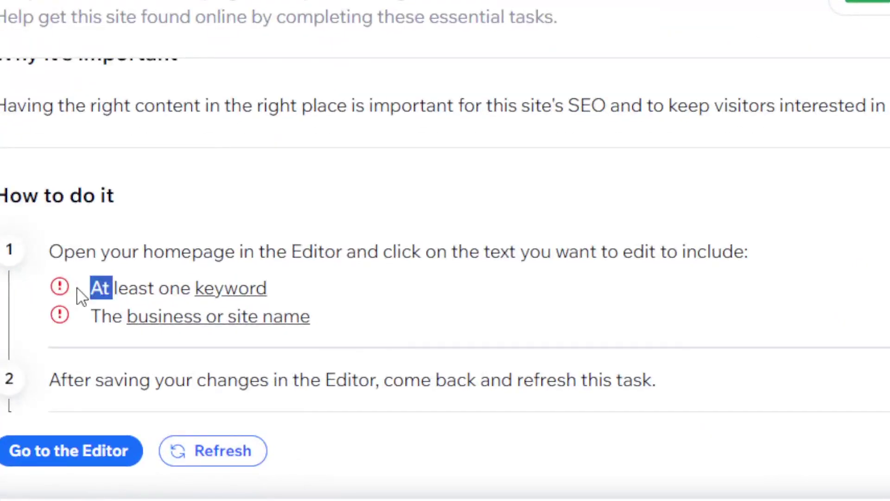
left_click_drag(96, 286, 290, 292)
left_click(381, 287)
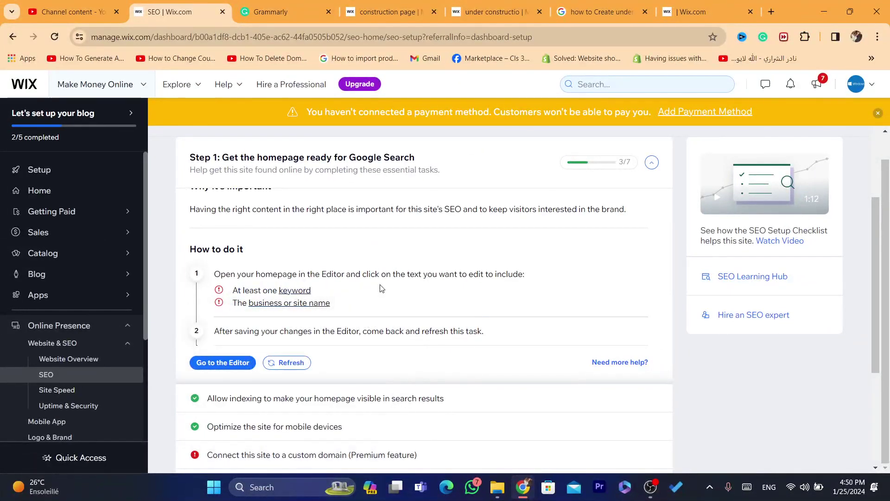
left_click_drag(356, 306, 233, 303)
left_click(371, 303)
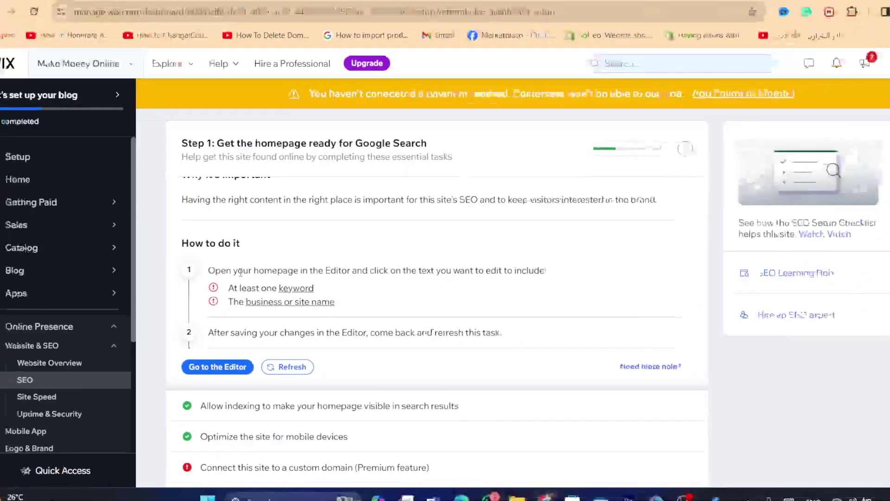
left_click_drag(240, 275, 323, 276)
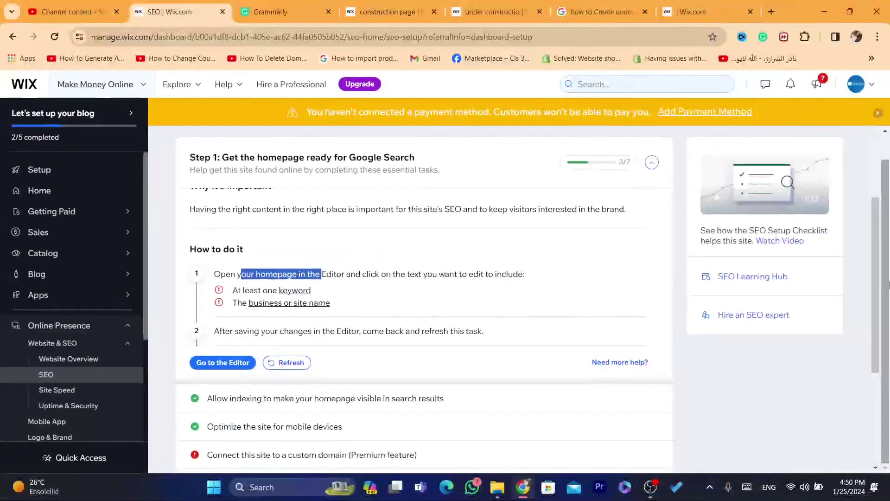
scroll(394, 230, "down", 5)
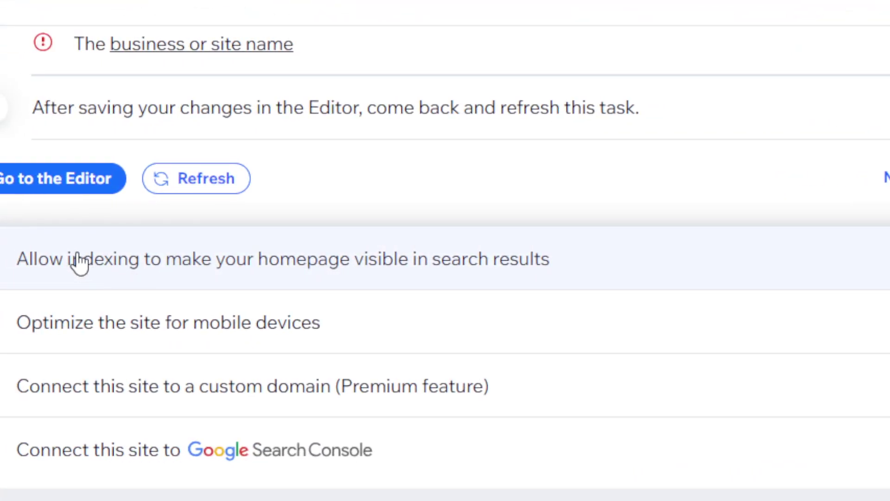
Expand the completed indexing, mobile optimization and custom domain tasks to review their details.
left_click(77, 261)
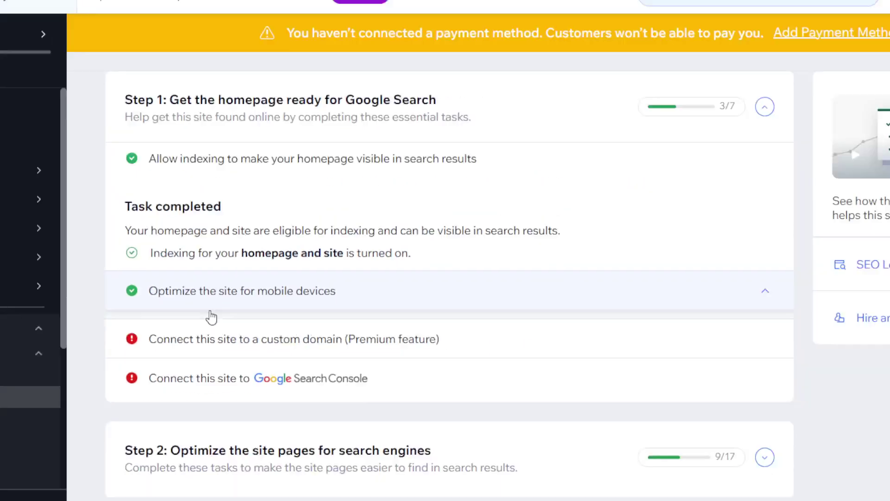
left_click(209, 310)
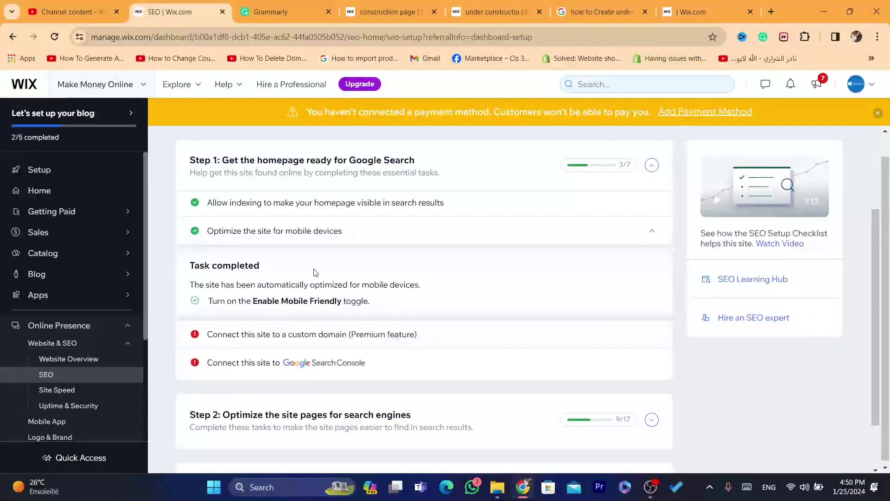
left_click_drag(193, 247, 265, 248)
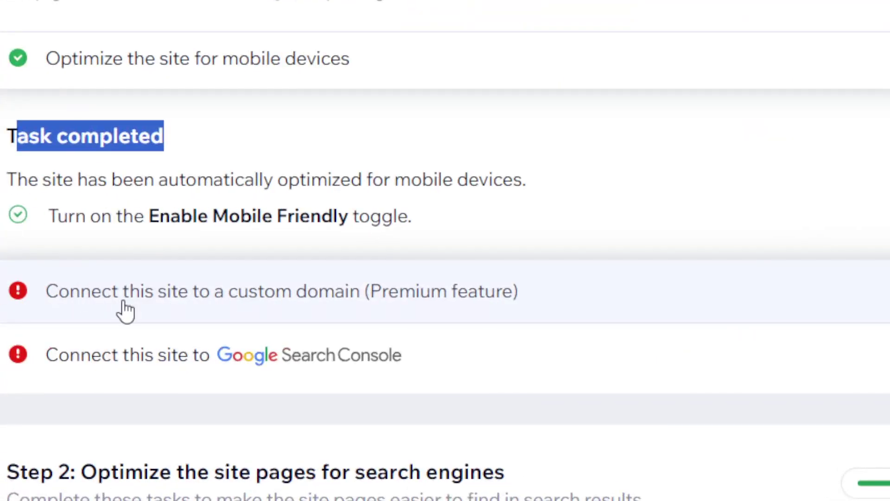
left_click(129, 312)
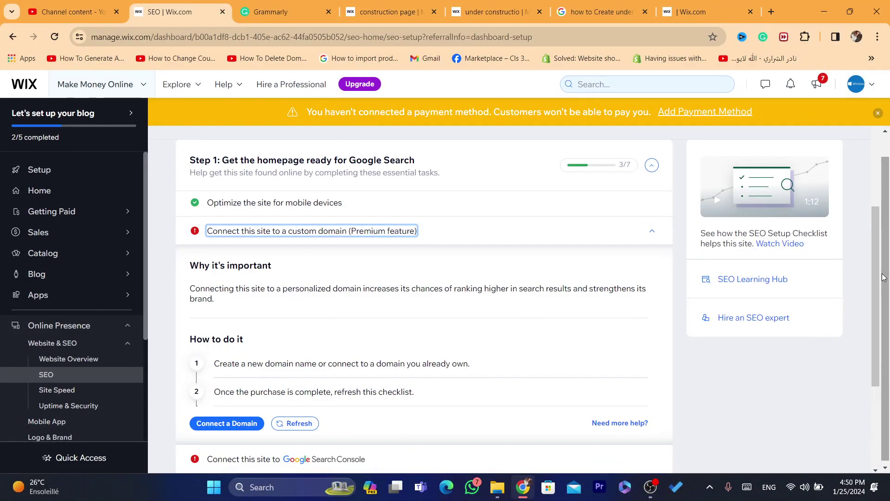
scroll(882, 277, "down", 3)
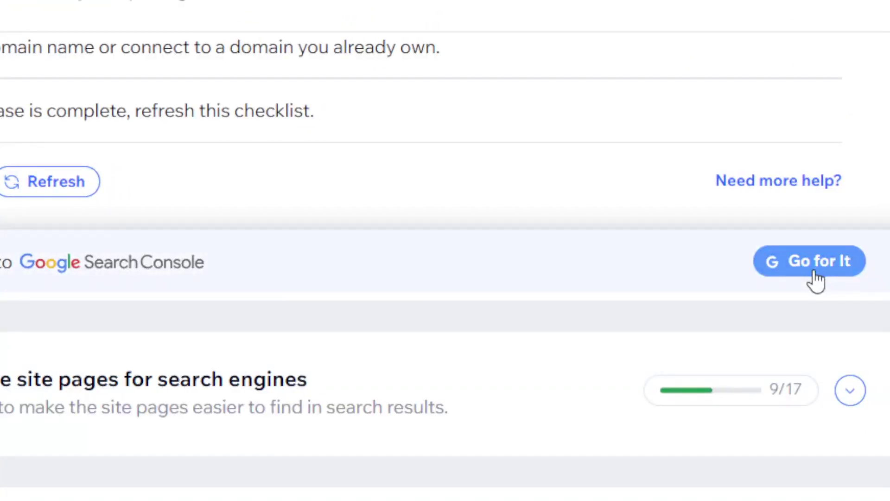
Try Connect Now on the Google Search Console task and read the complete-your-checklist notice.
left_click(636, 297)
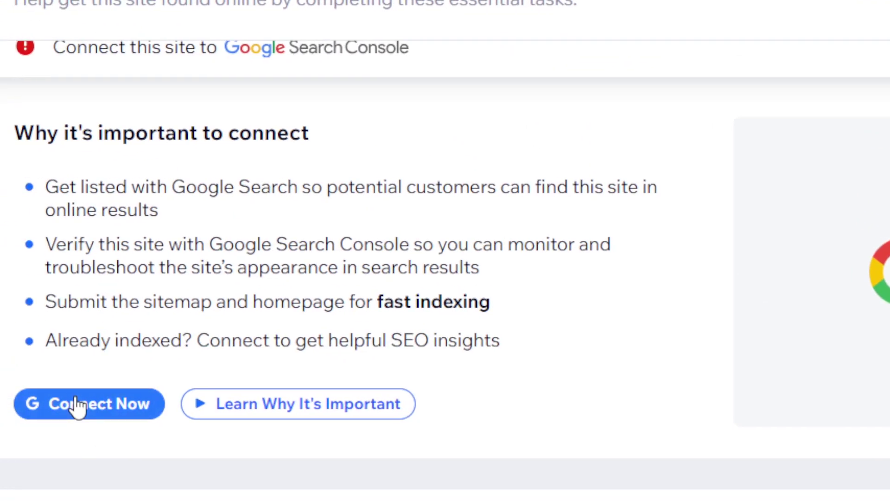
left_click(50, 407)
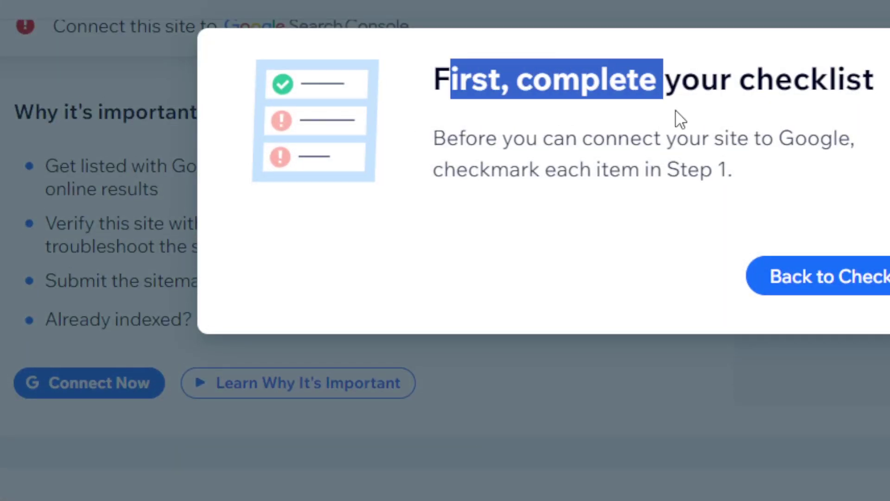
left_click_drag(454, 76, 795, 198)
left_click(797, 200)
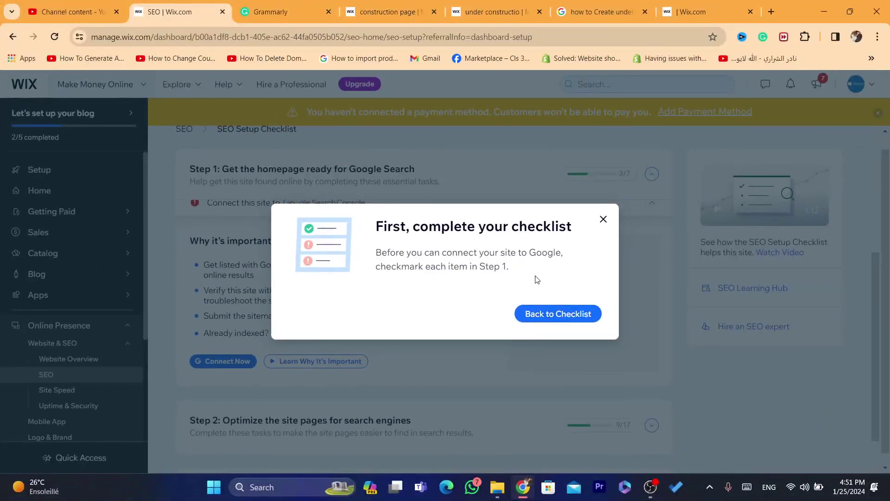
mouse_move(390, 221)
left_mouse_down()
mouse_move(442, 226)
mouse_move(505, 267)
left_mouse_up()
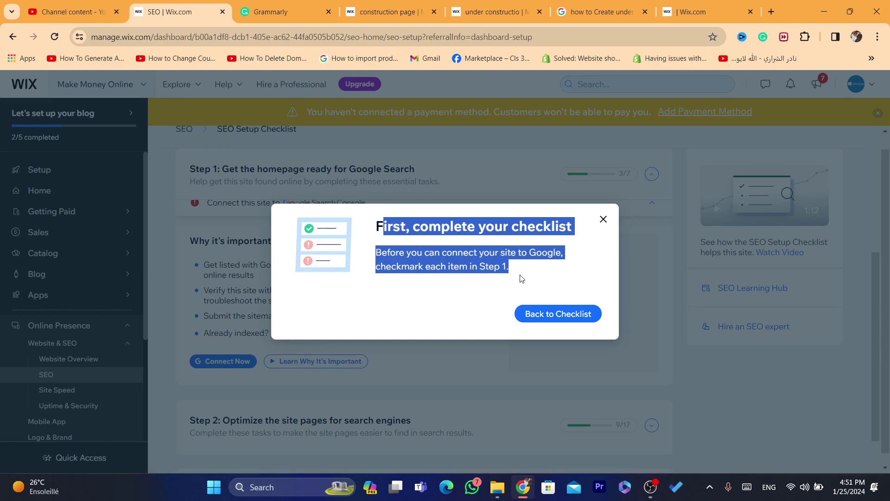
Close the 'First, complete your checklist' notice.
left_click(604, 221)
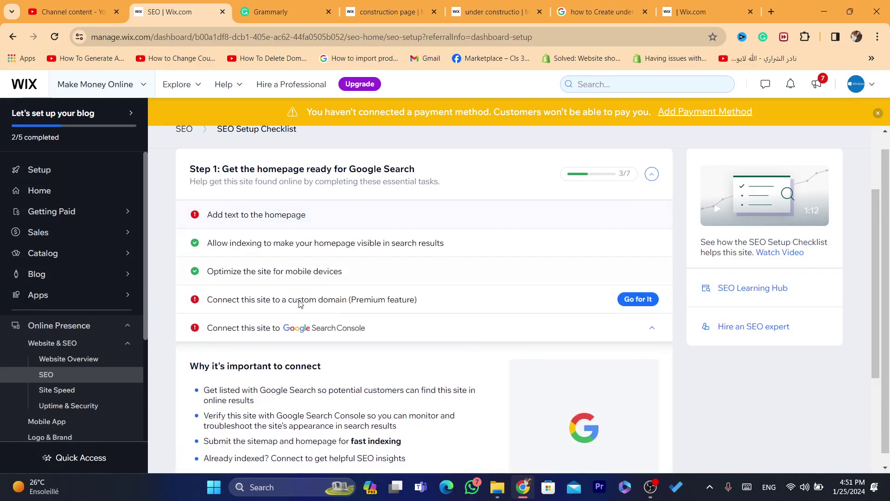
scroll(700, 345, "down", 3)
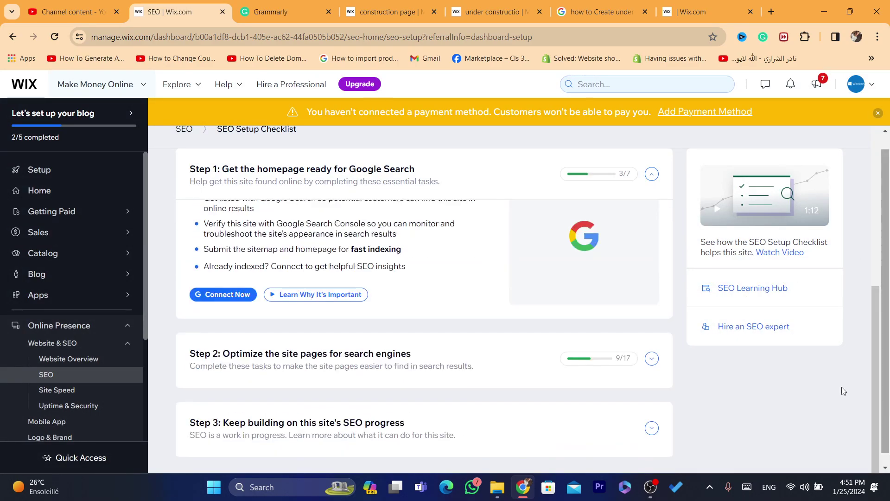